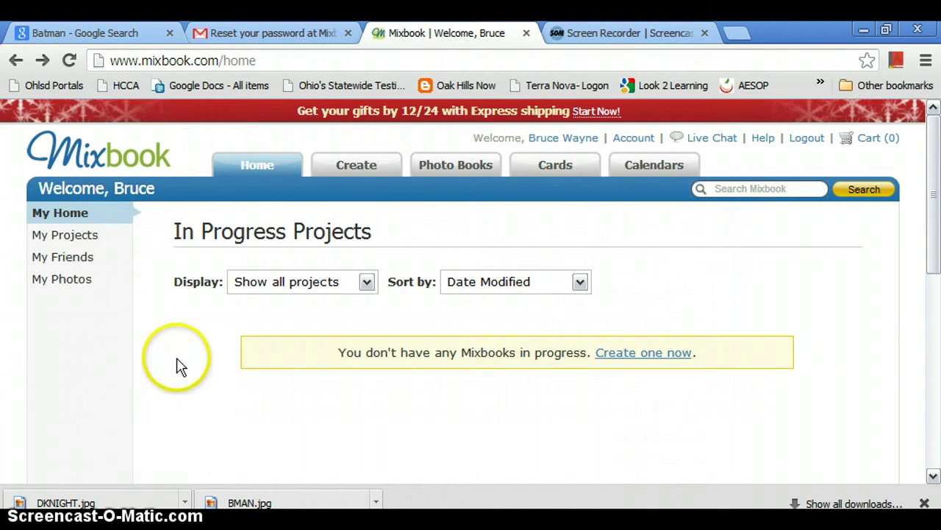
- Start a new Mixbook and enter Batman as the title
left_click(340, 170)
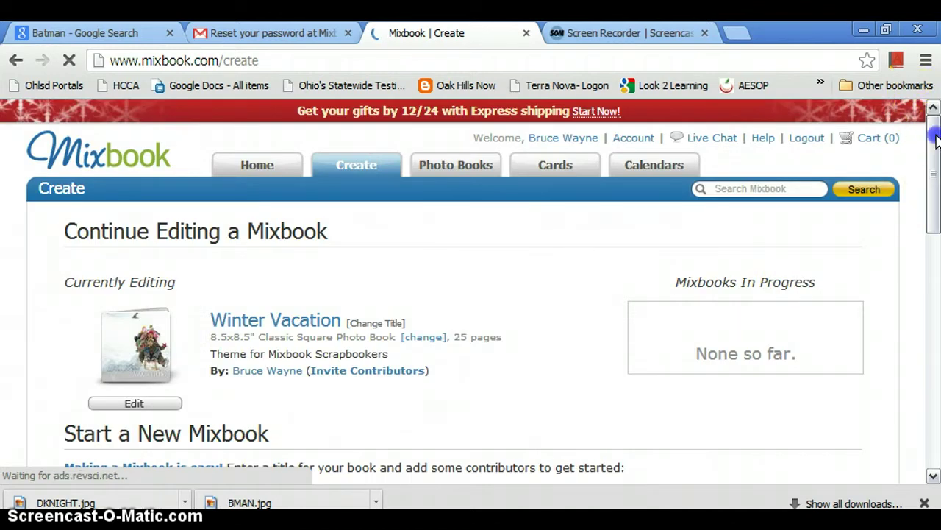
left_click_drag(934, 141, 935, 234)
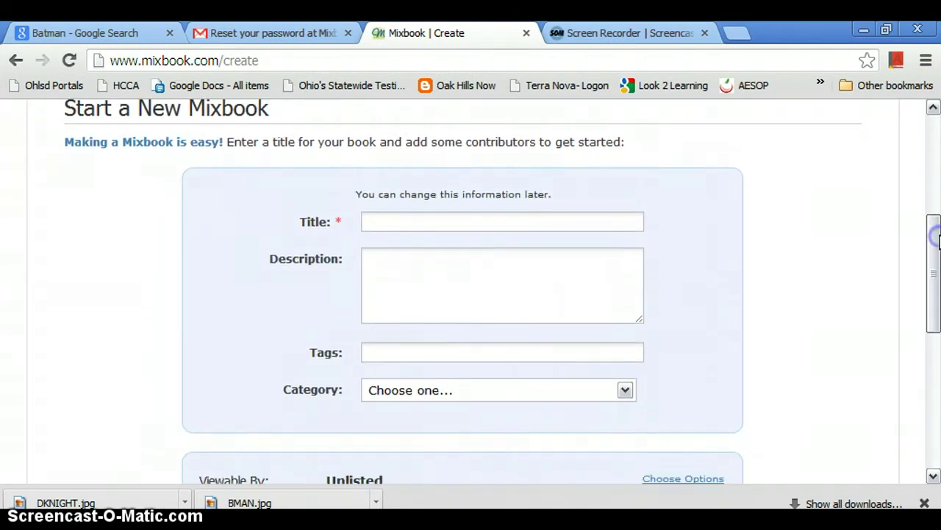
left_click(552, 229)
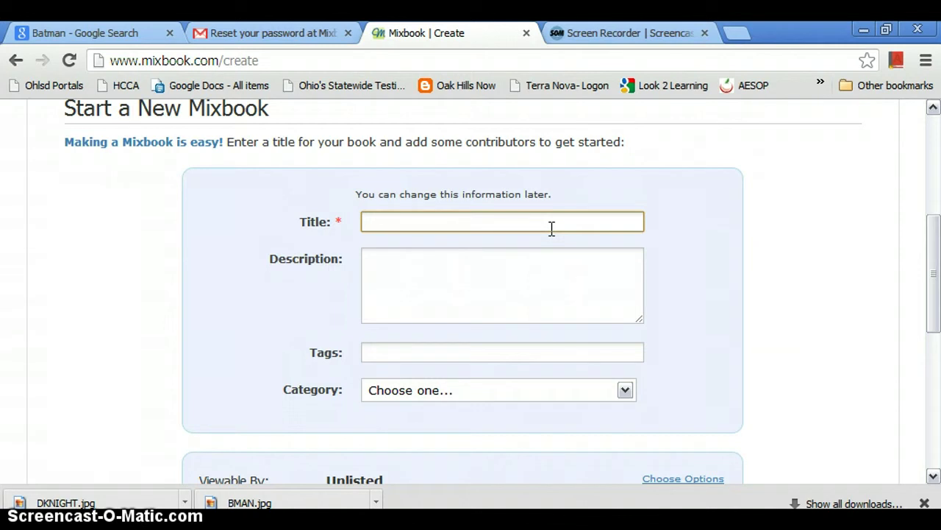
type("Ba")
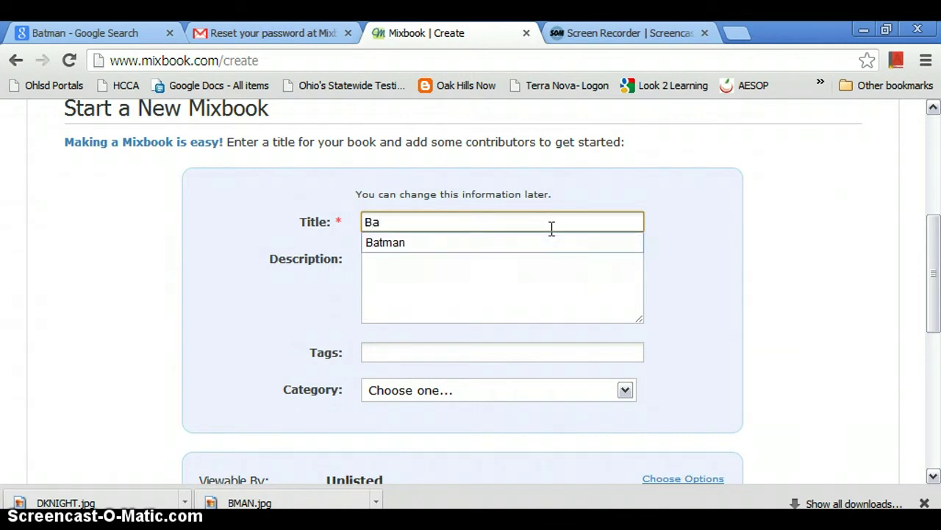
type("t")
left_click(552, 246)
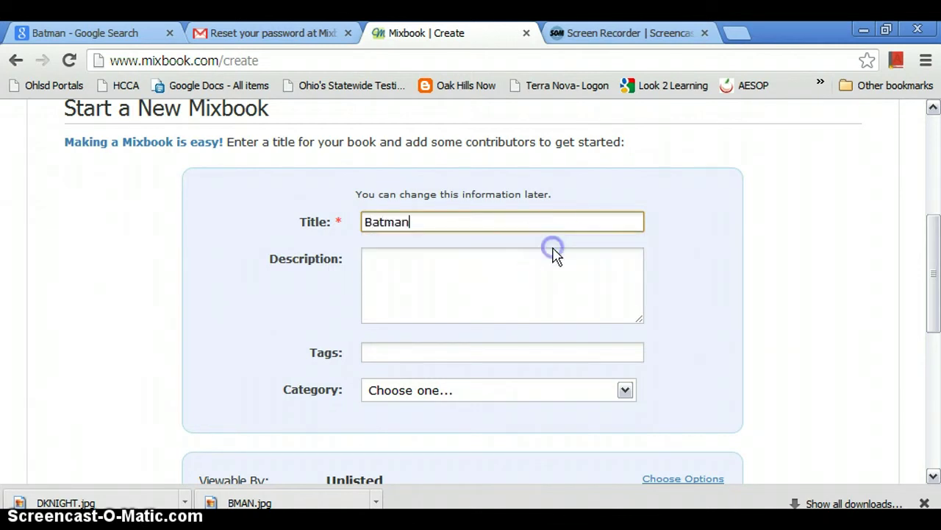
- Add the description 'Life of Batman', tags Life and Batman, and the category Stories
left_click(554, 273)
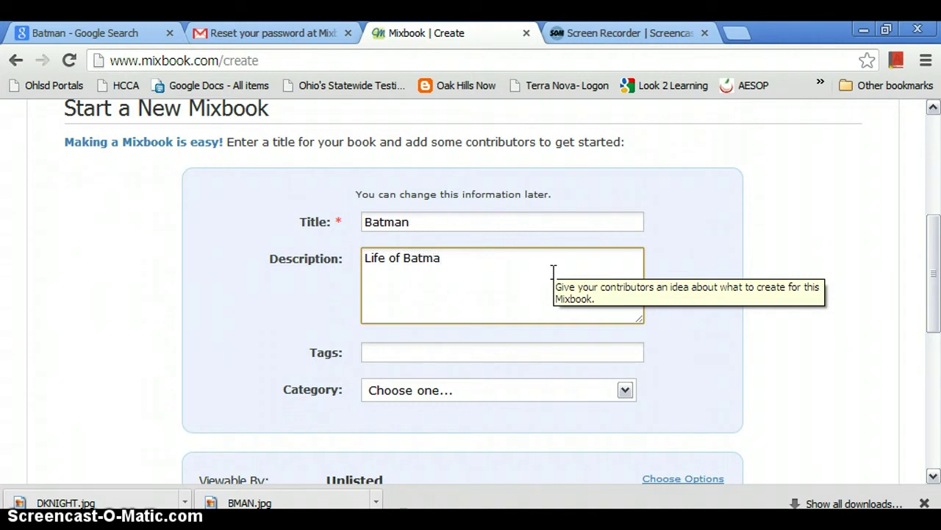
type("n")
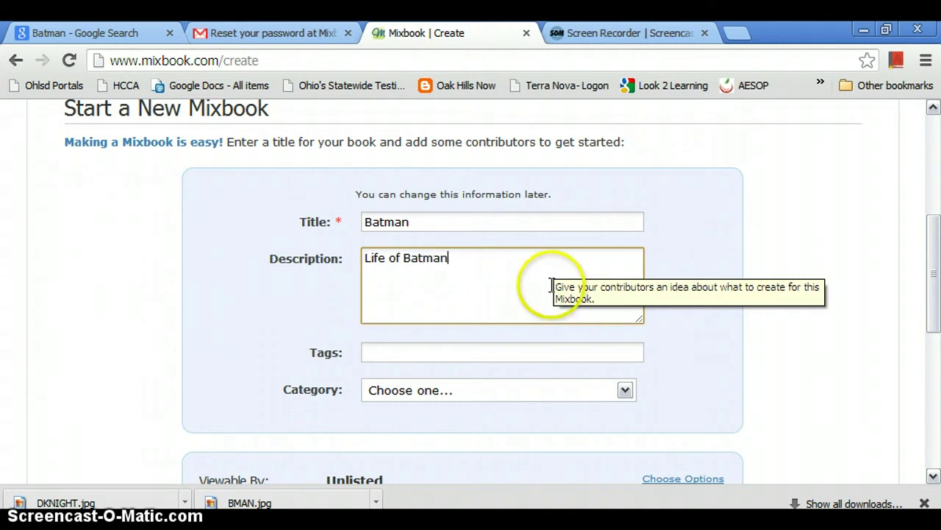
left_click(465, 350)
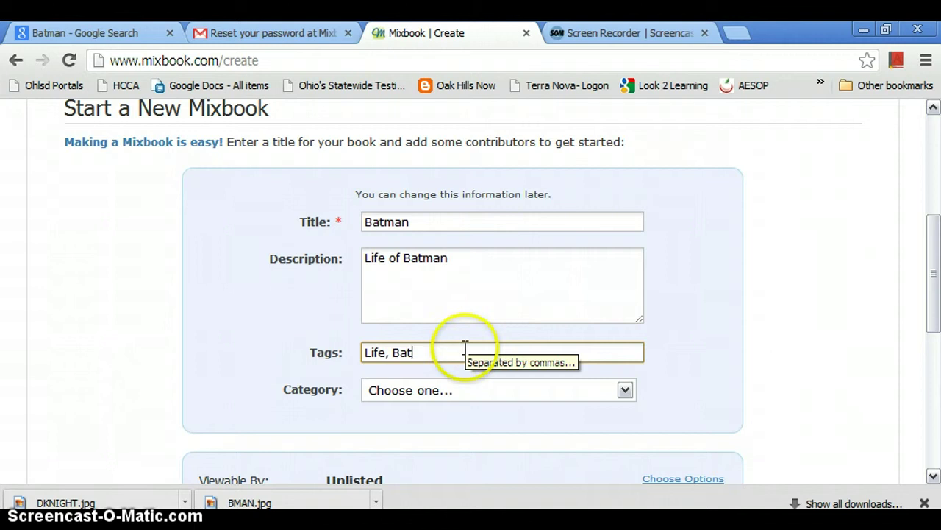
left_click(475, 389)
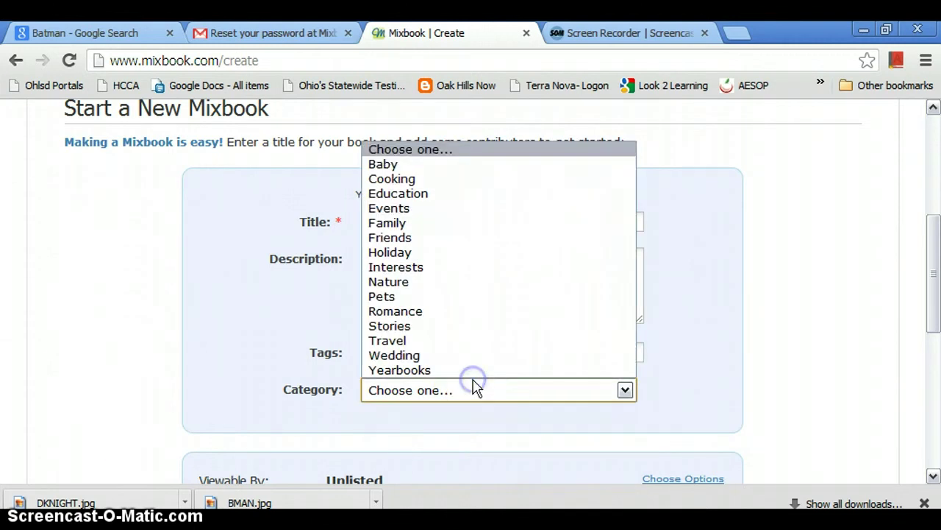
left_click(444, 333)
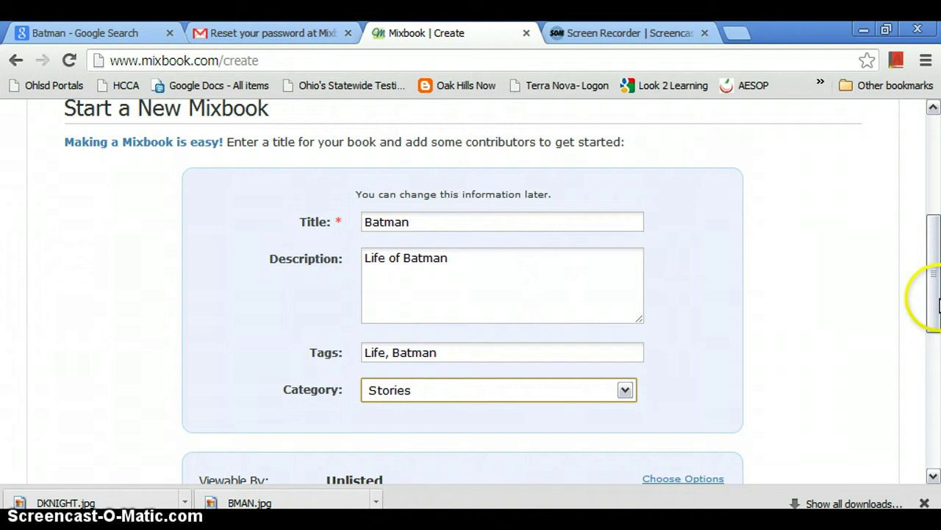
left_click_drag(928, 301, 934, 403)
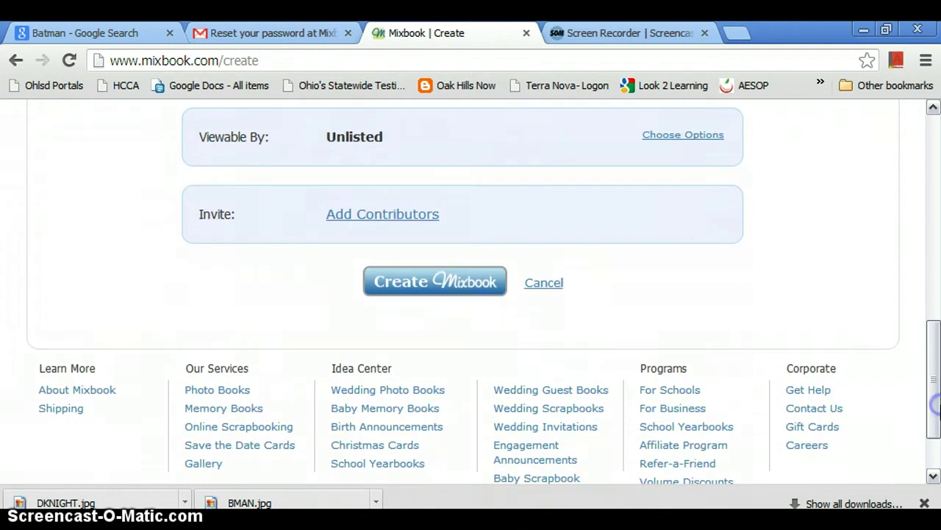
- Create the Batman book with the Everyday Blank Canvas design and open it in the editor
left_click(454, 289)
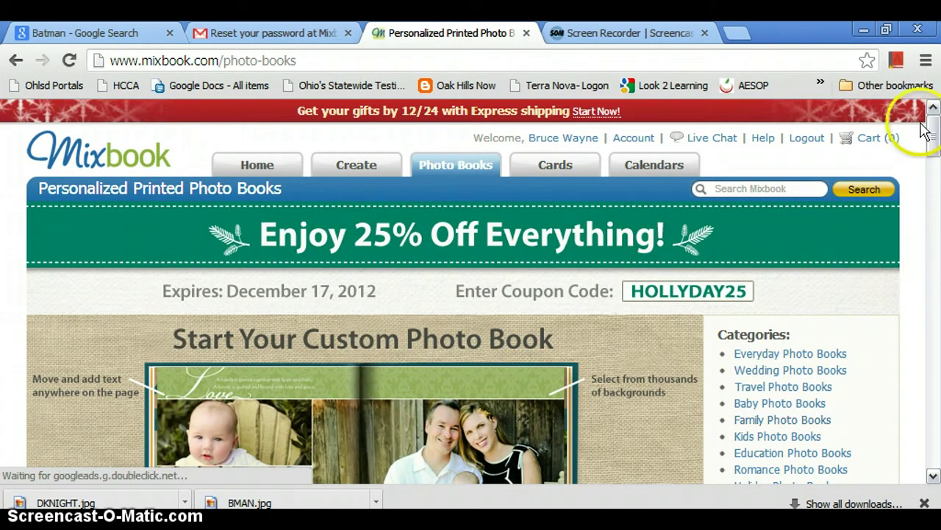
left_click_drag(932, 137, 930, 166)
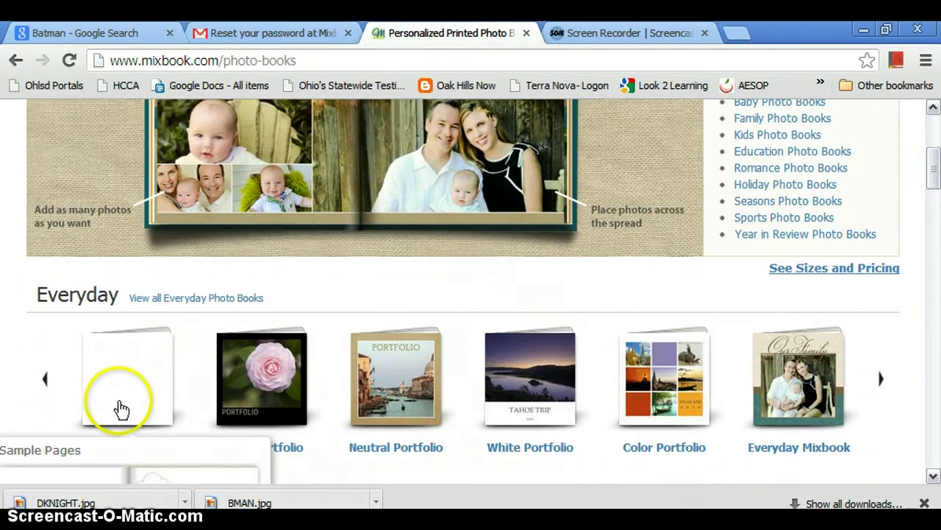
left_click(130, 397)
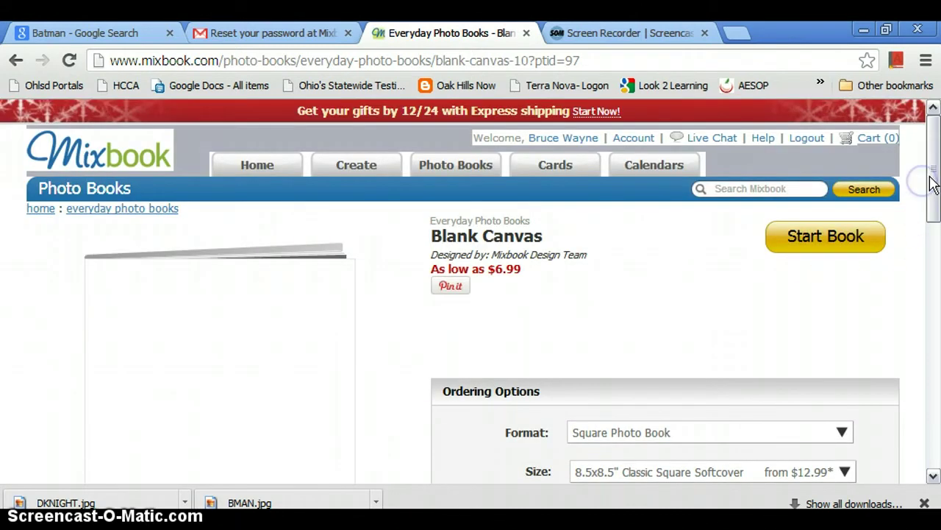
mouse_move(935, 189)
left_mouse_down()
mouse_move(936, 219)
mouse_move(935, 206)
left_mouse_up()
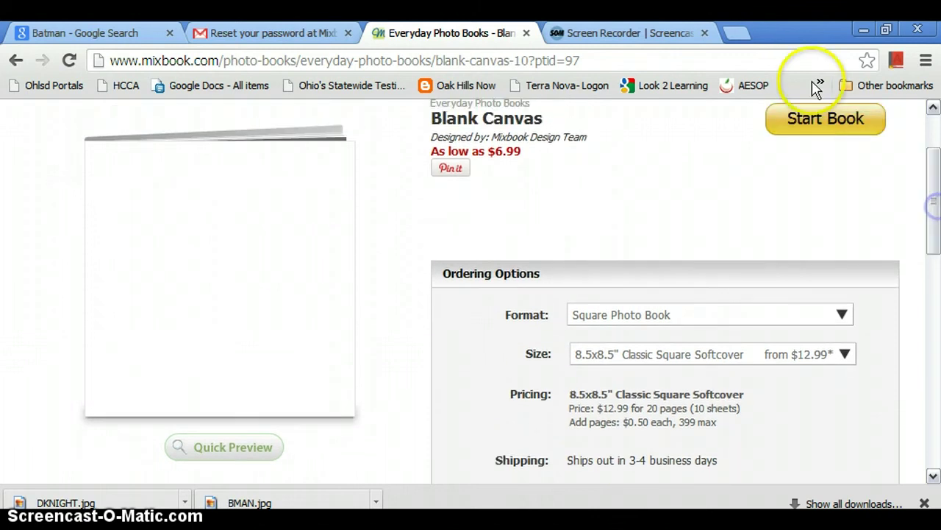
left_click(820, 117)
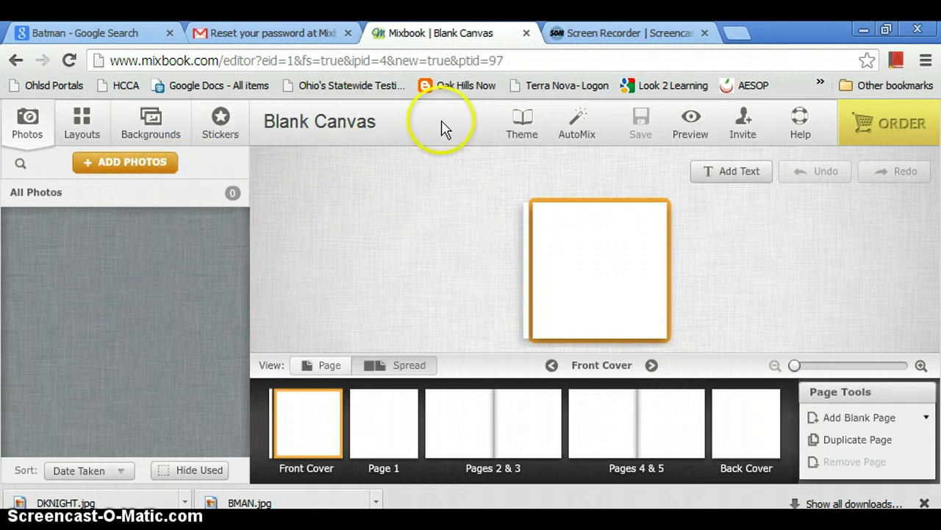
- Add a text box to the front cover and move it to the top edge
left_click(726, 175)
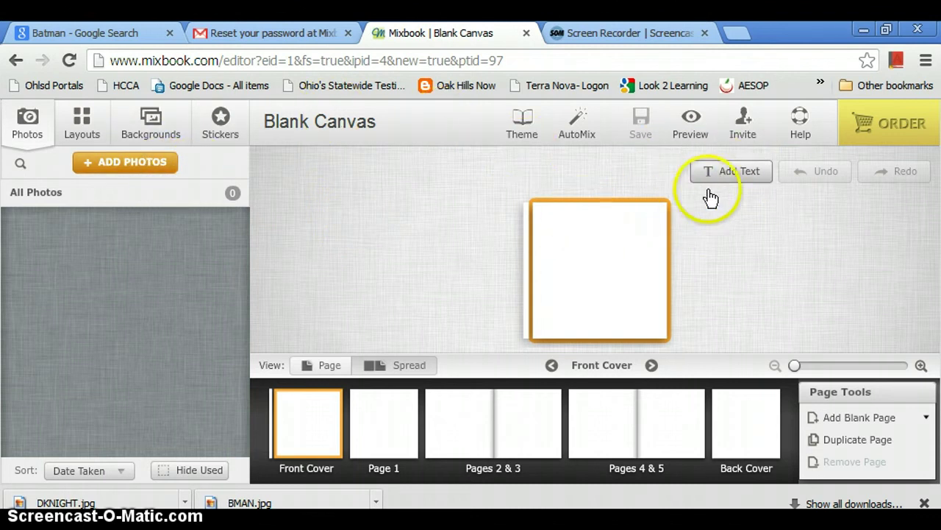
left_click(597, 287)
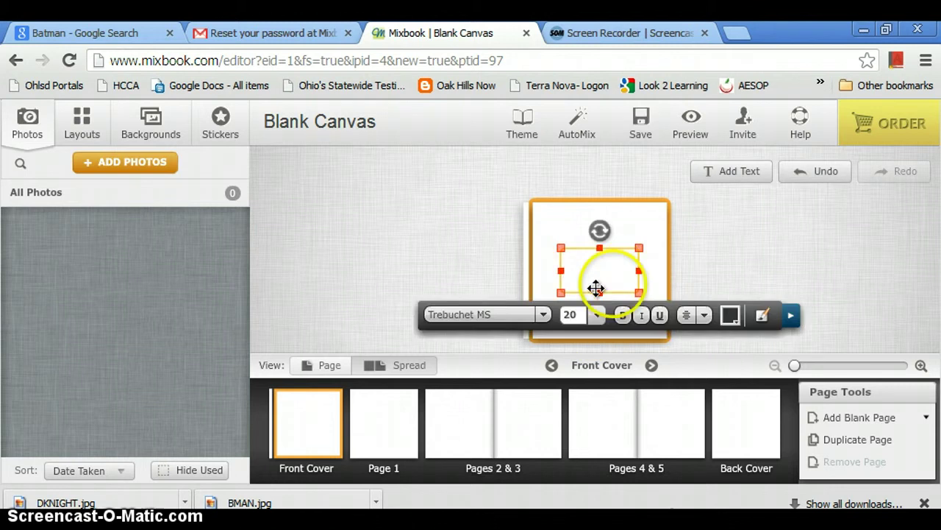
left_click(594, 261)
left_click_drag(594, 264, 590, 239)
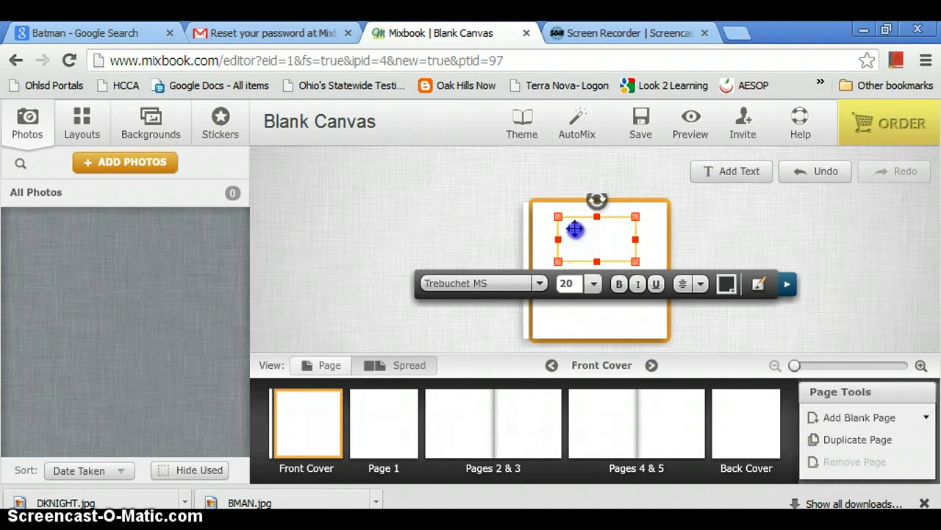
left_click(602, 230)
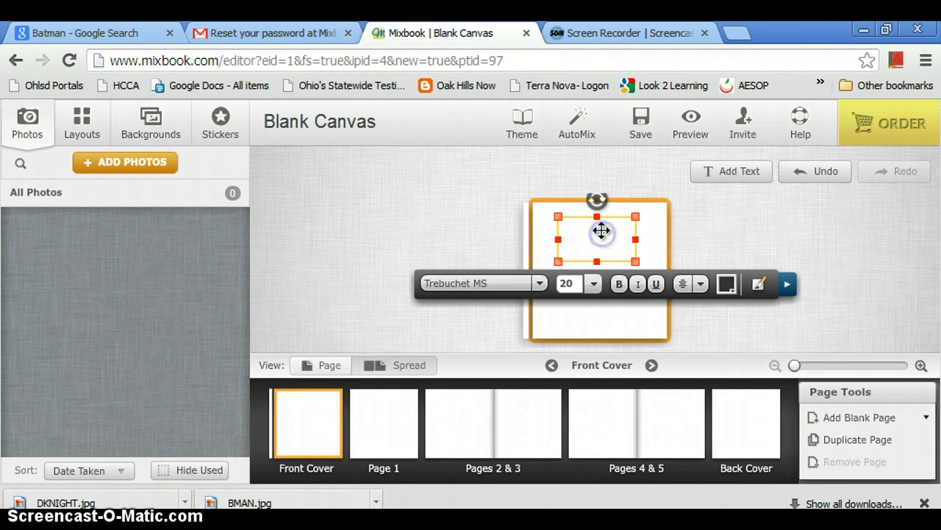
mouse_move(602, 230)
left_mouse_down()
mouse_move(597, 247)
mouse_move(594, 221)
left_mouse_up()
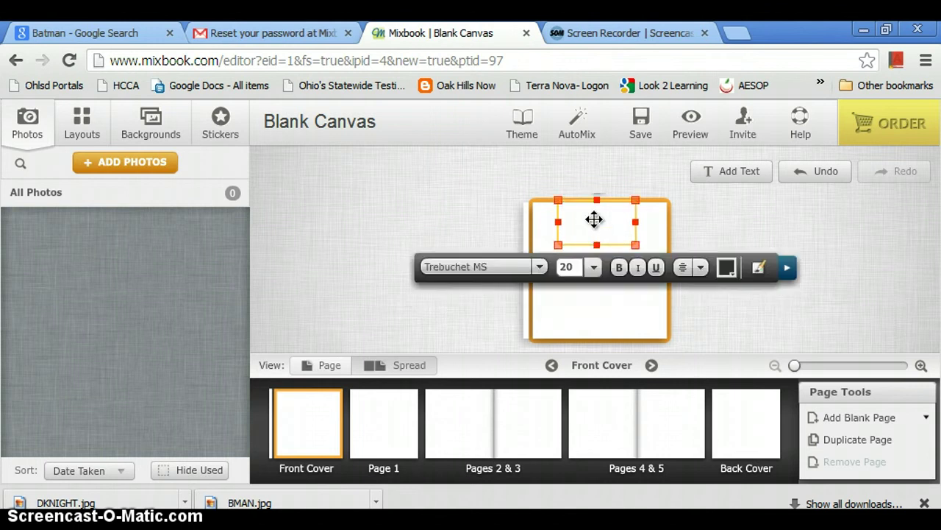
left_click(500, 342)
- Set the cover text size to 53 and type 'batman'
left_click(583, 223)
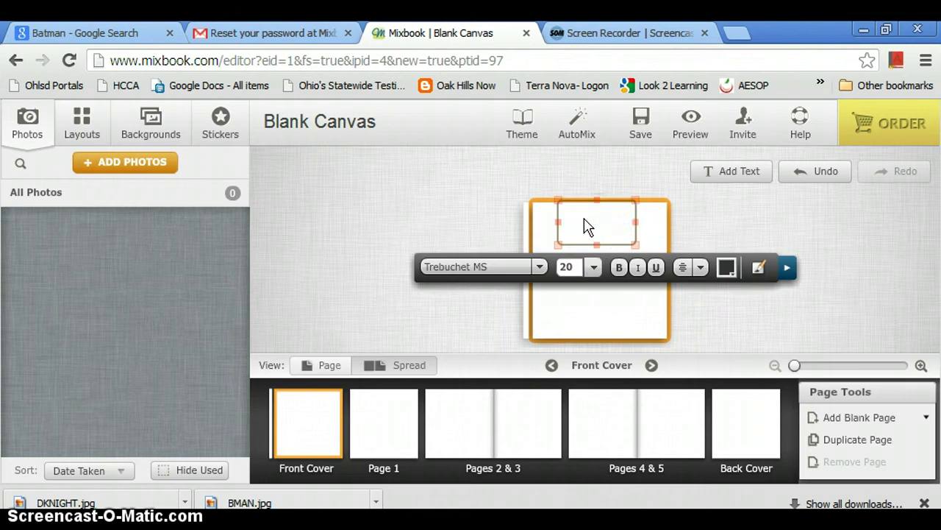
left_click(584, 219)
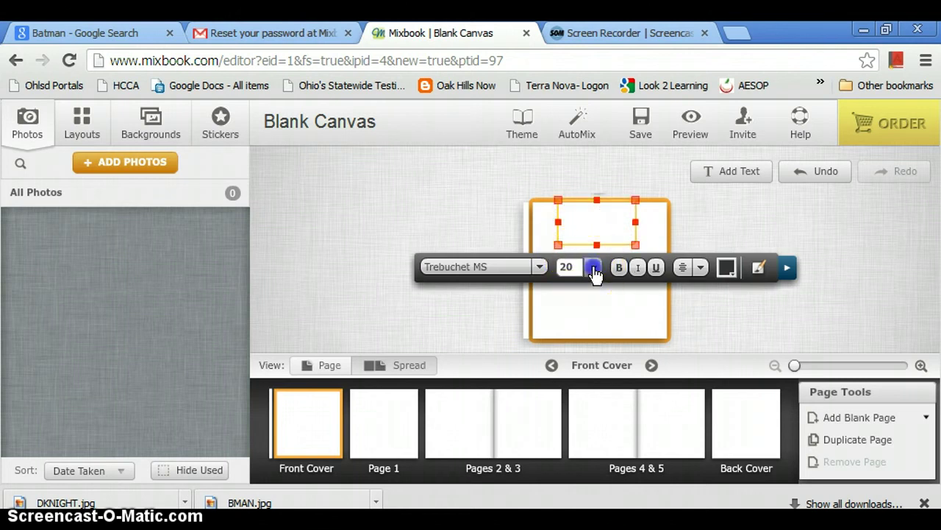
left_click_drag(595, 271, 588, 332)
type("ba")
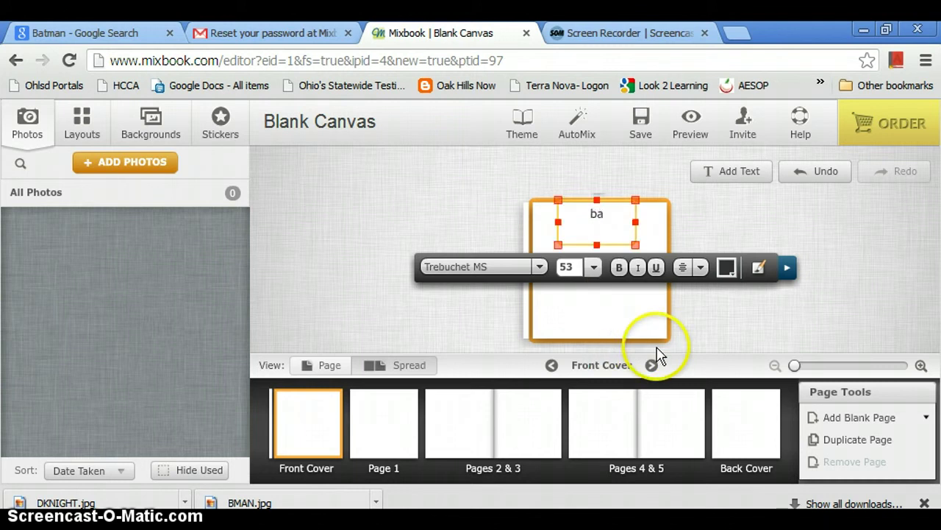
type("tman")
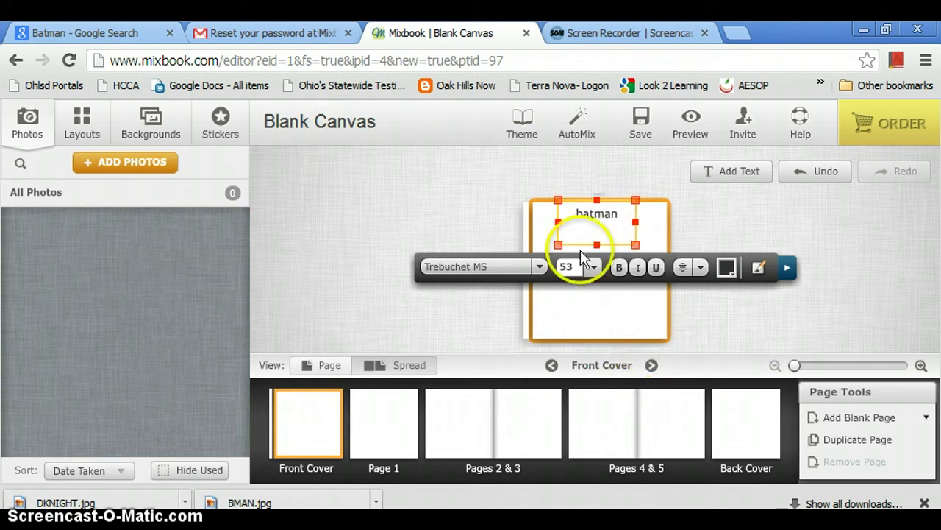
- Upload BMAN.jpg from the computer into the book's photos
left_click(598, 327)
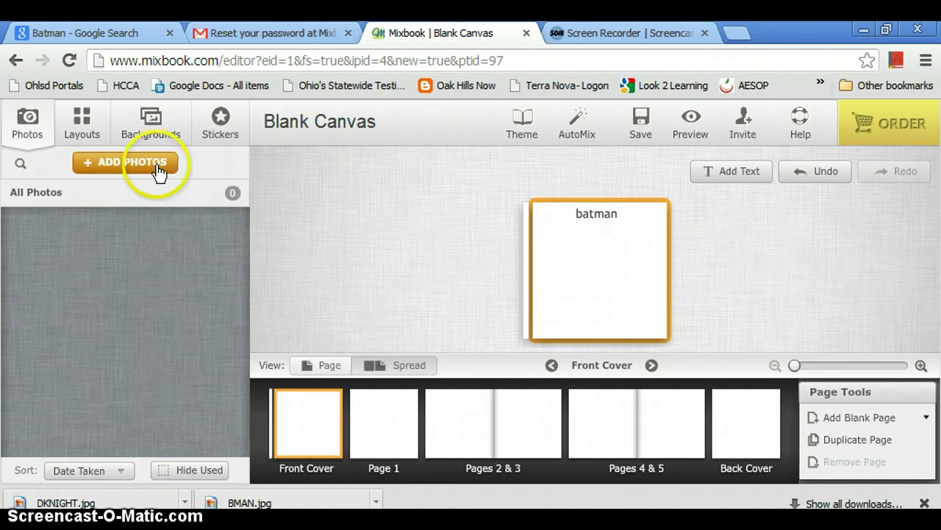
left_click(159, 170)
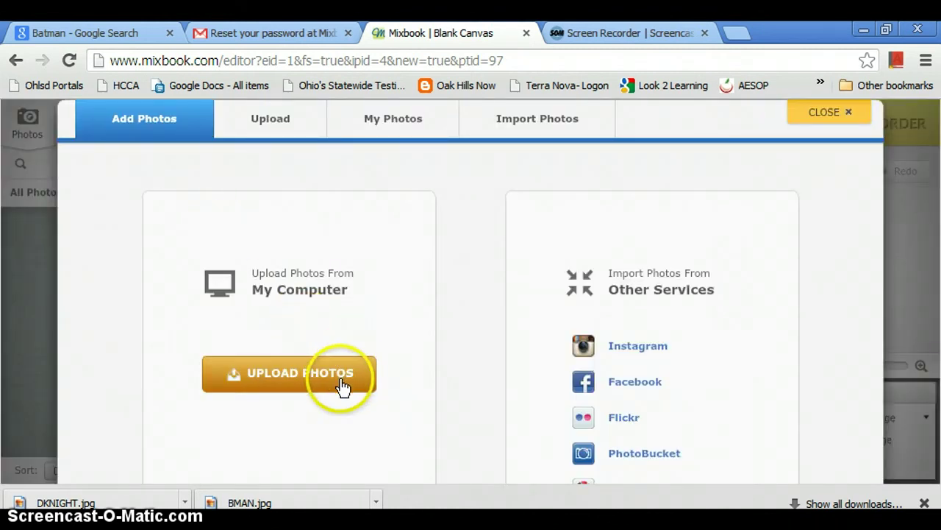
left_click(342, 384)
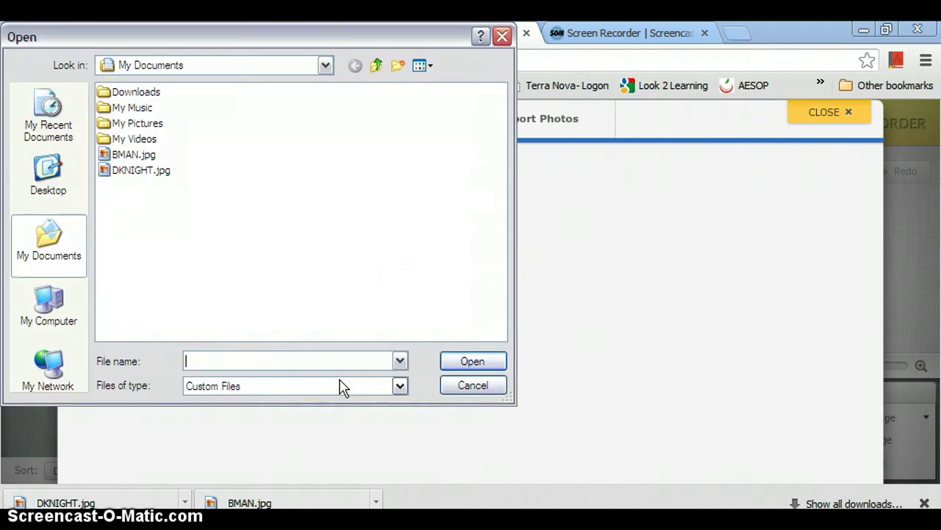
left_click(137, 162)
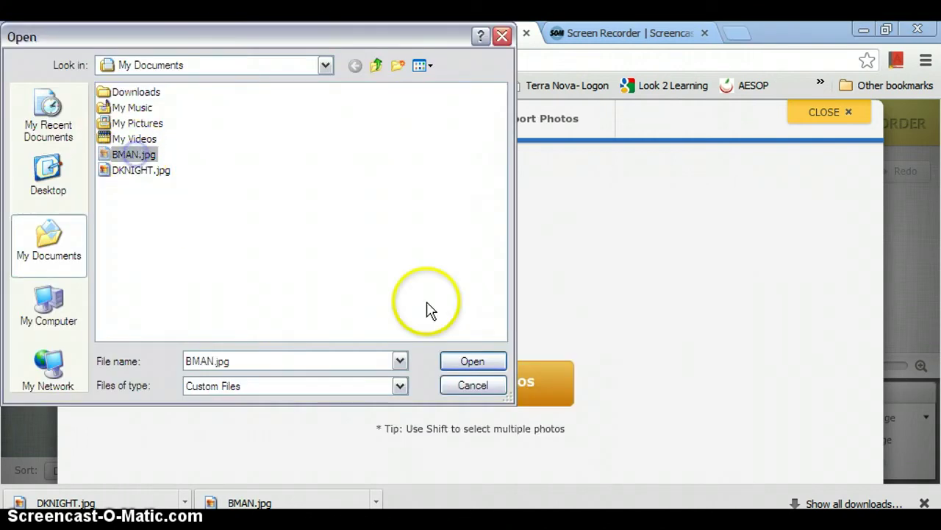
left_click(473, 362)
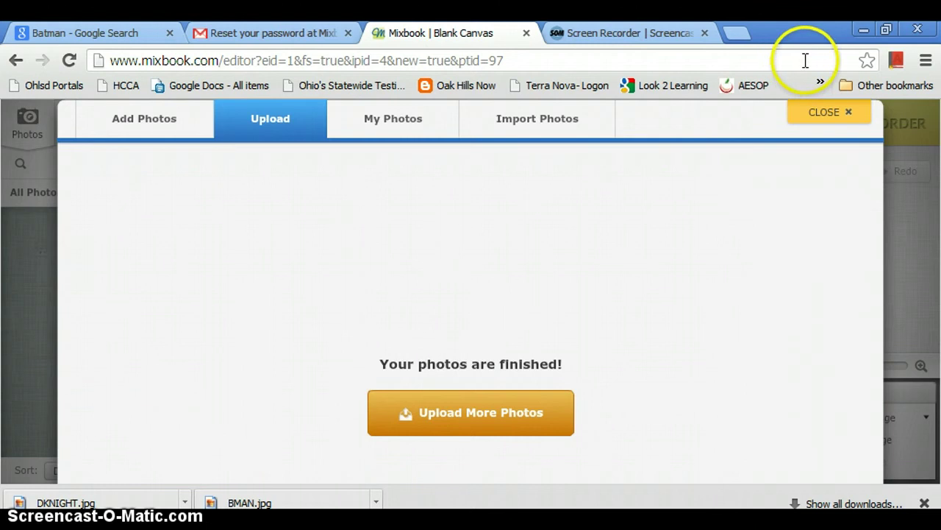
left_click(820, 120)
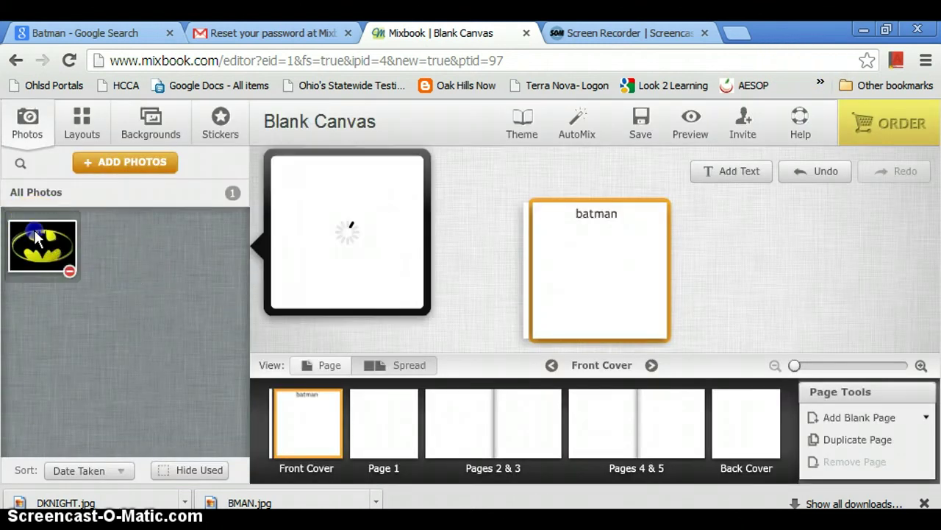
- Place the Batman logo photo on the cover, enlarge it, and centre it beneath the title
mouse_move(40, 245)
left_click_drag(41, 245, 675, 267)
left_click(597, 289)
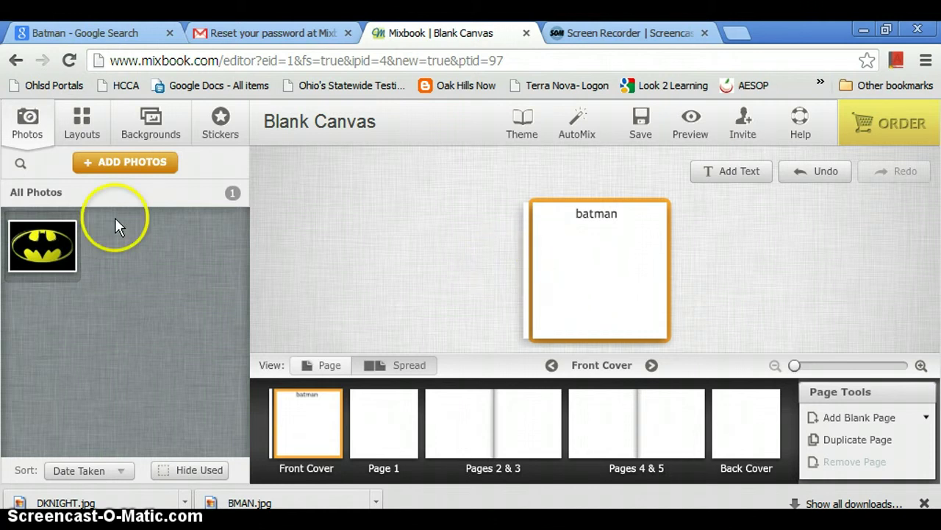
left_click_drag(101, 241, 638, 295)
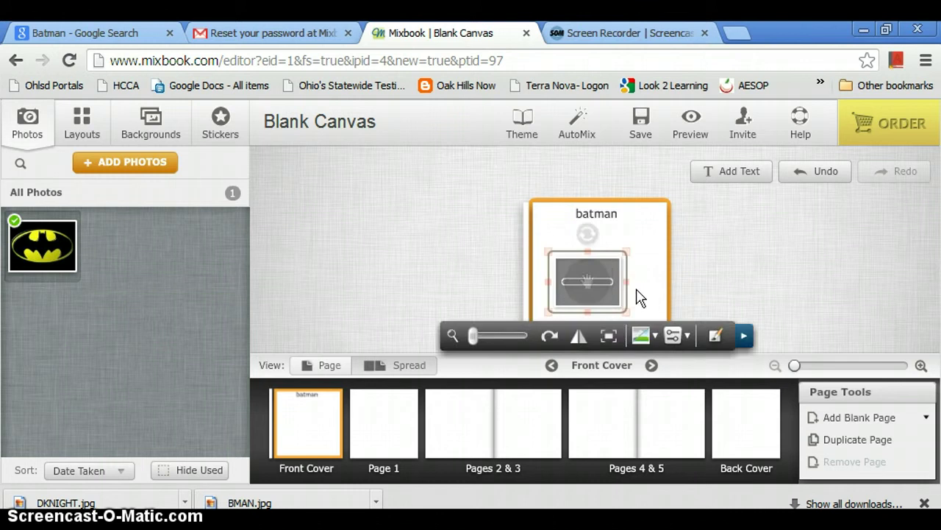
left_click(599, 279)
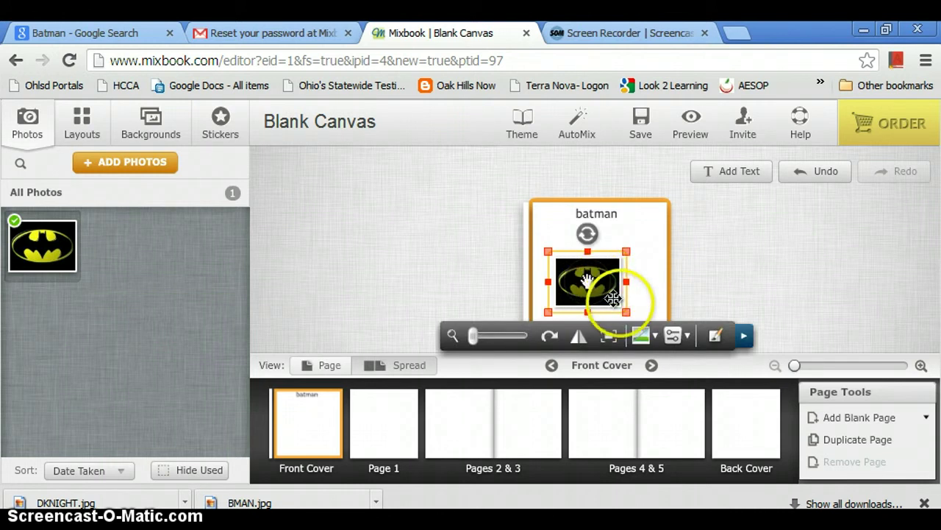
left_click(624, 308)
left_click_drag(626, 307, 653, 318)
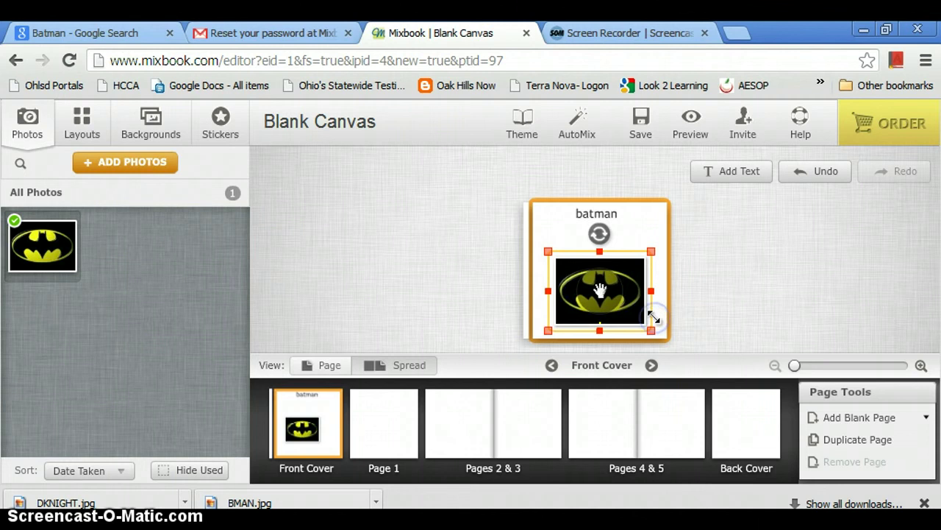
left_click(714, 277)
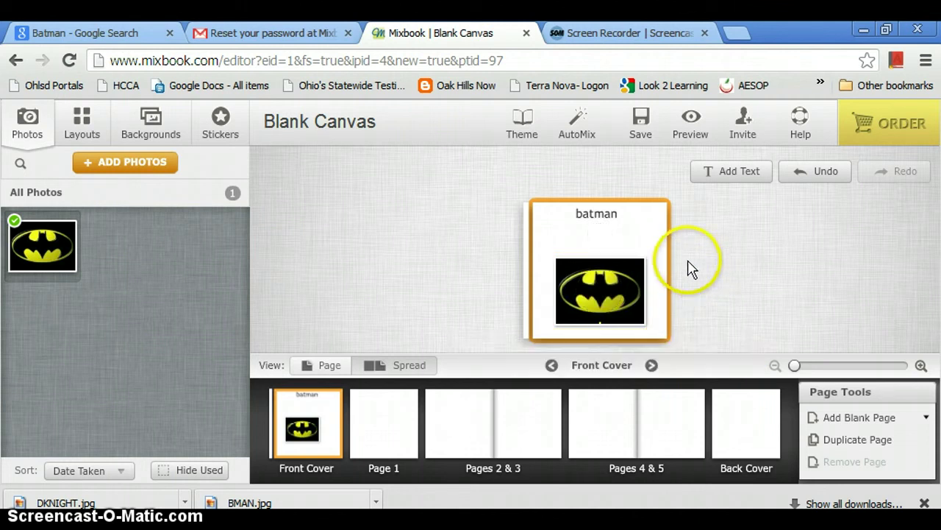
left_click(606, 292)
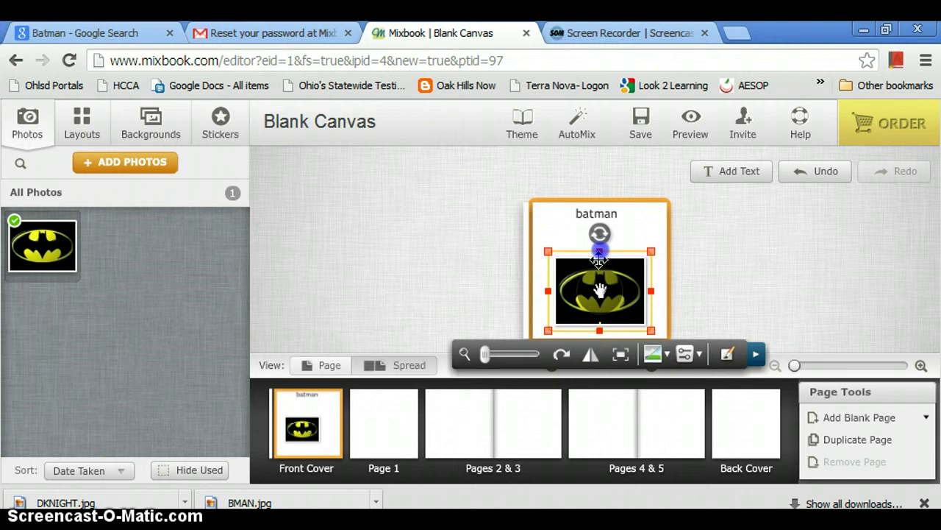
left_click_drag(599, 259, 599, 242)
left_click(726, 284)
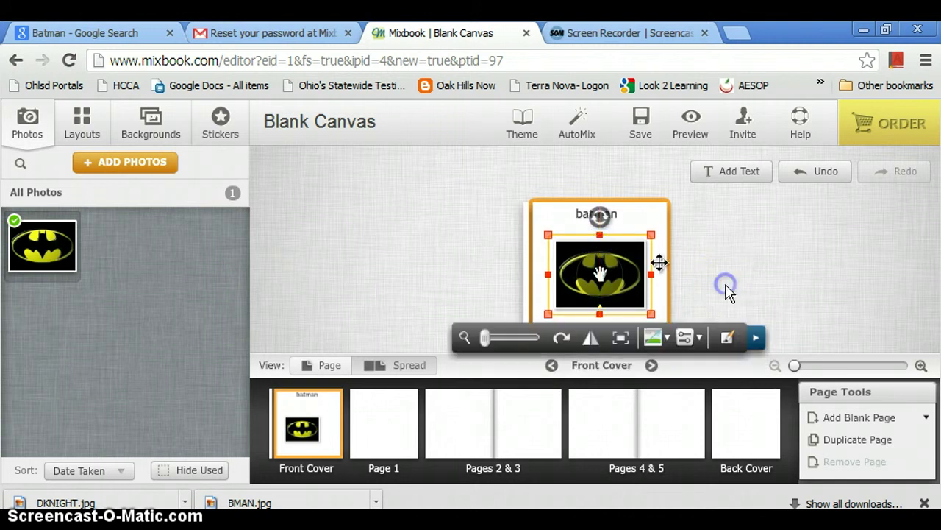
- Save the book's changes
left_click(395, 431)
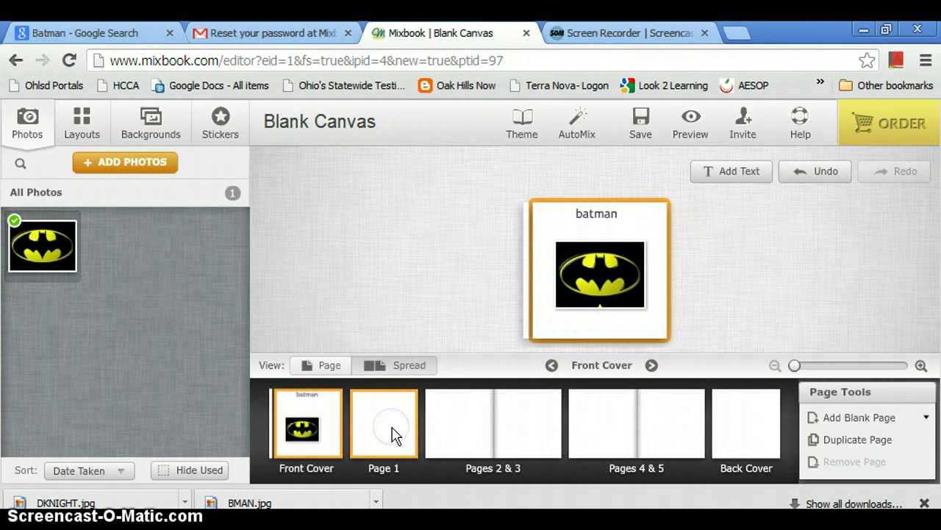
left_click(395, 432)
left_click(493, 397)
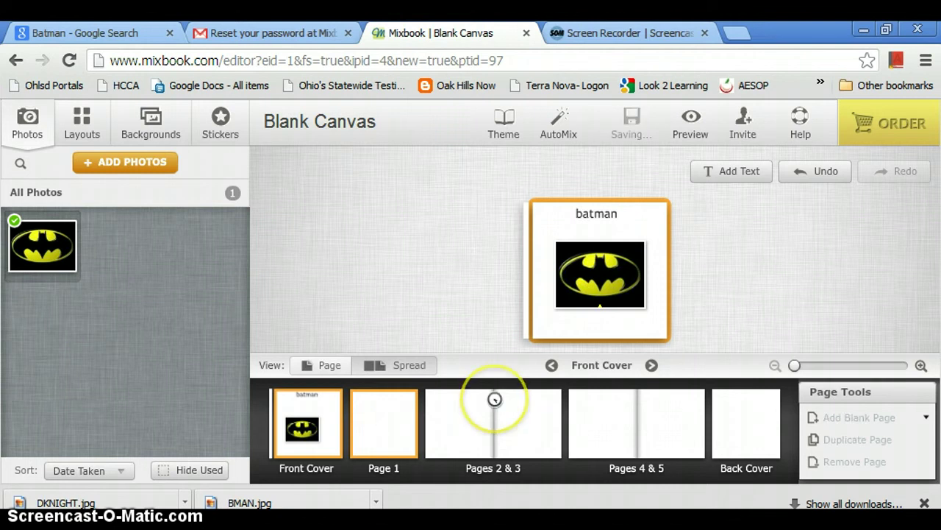
left_click(730, 242)
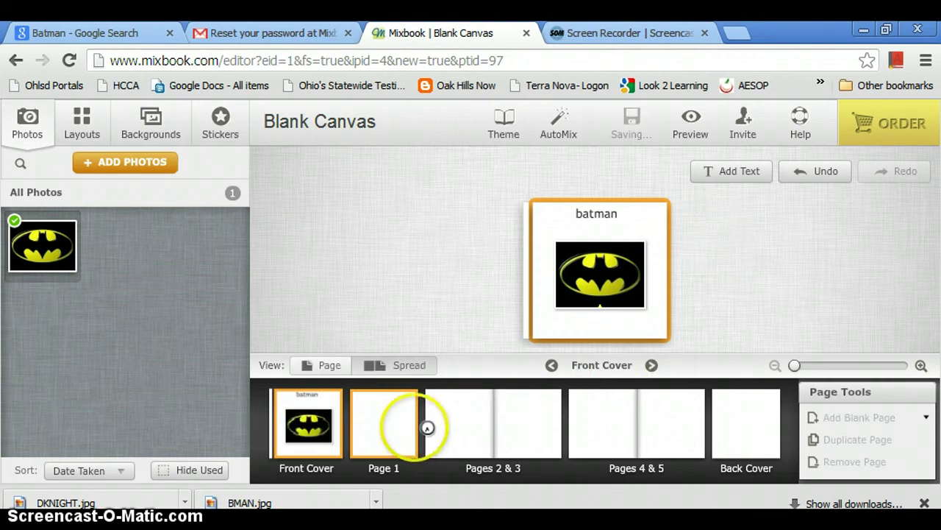
- Add the dedication 'I dedicate this book to Robin' in a text box on Page 1
left_click(396, 424)
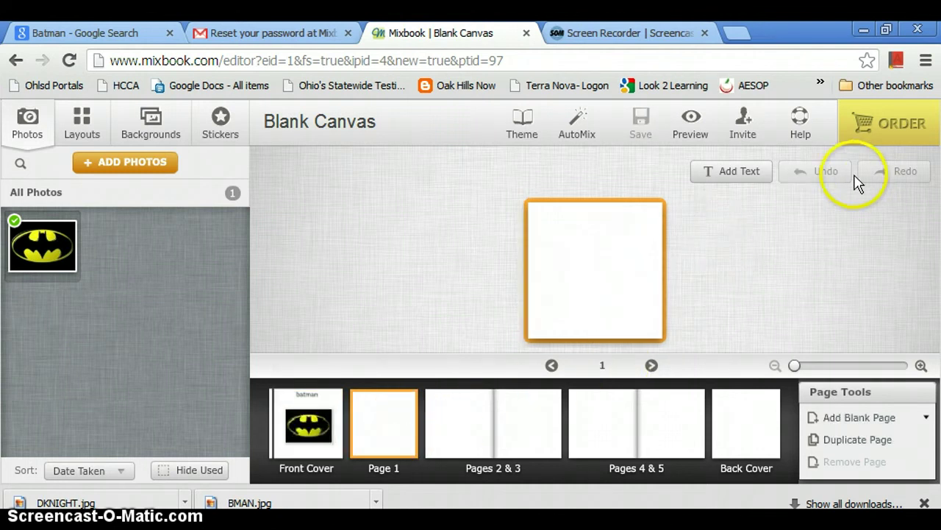
left_click(759, 179)
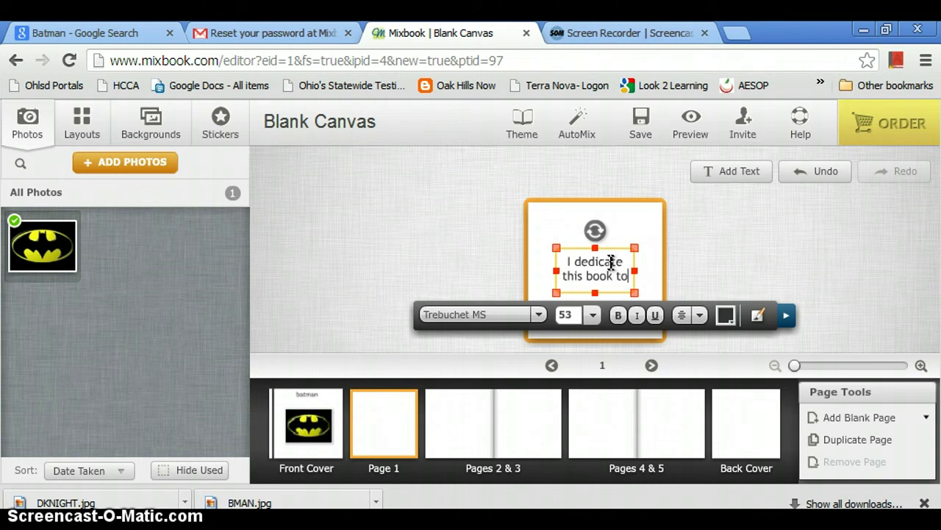
type("Robin")
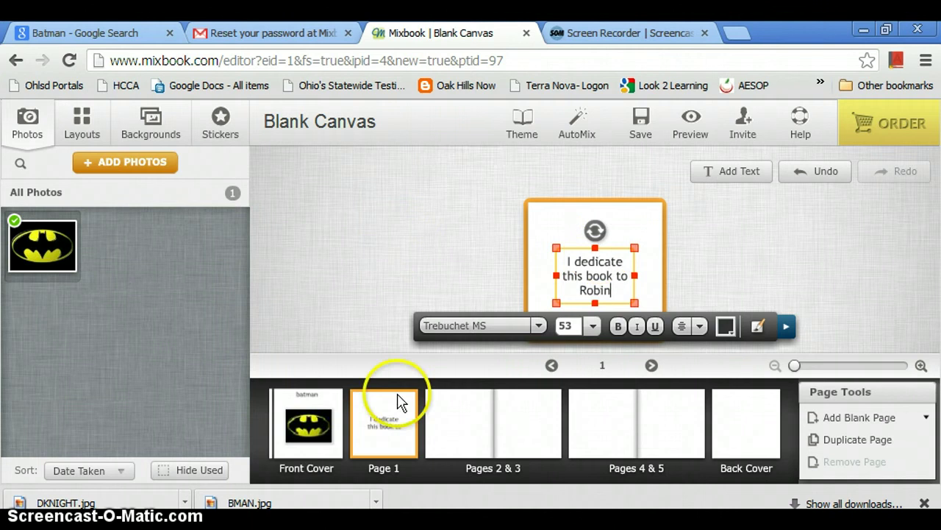
left_click(490, 443)
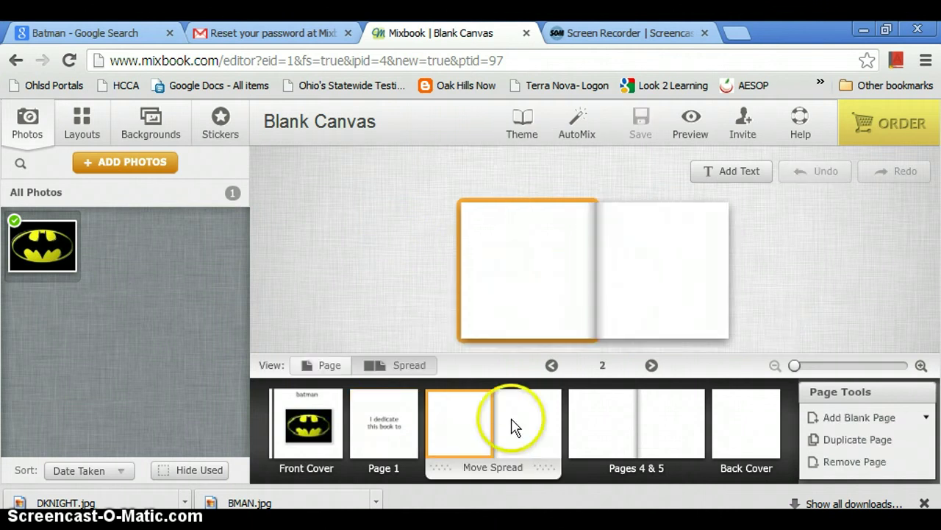
- Set the text style to red Regency Script at size 38, then go to the Pages 4 & 5 spread
left_click(537, 432)
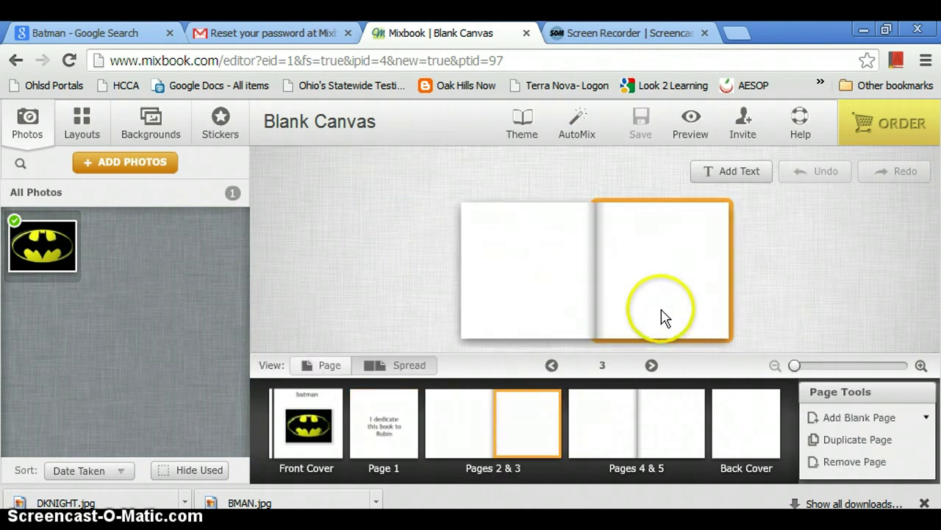
left_click(726, 176)
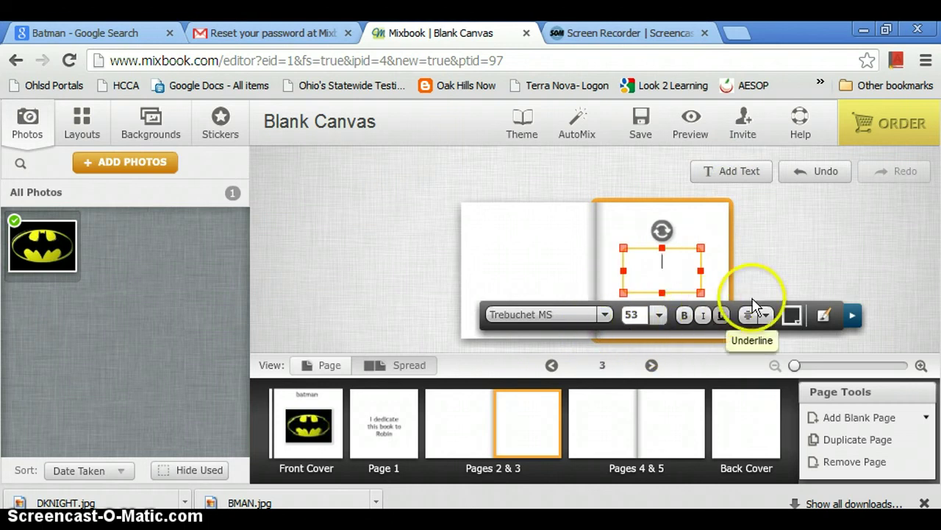
left_click(792, 316)
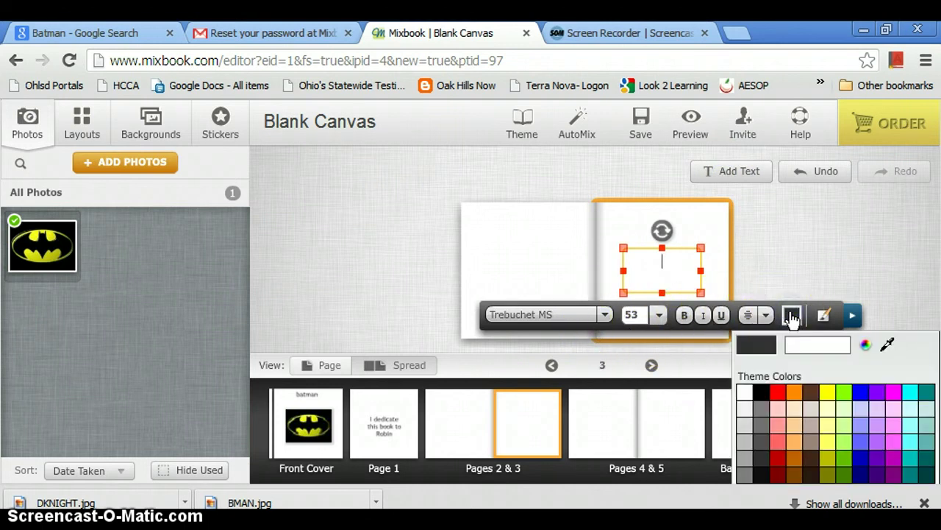
left_click(783, 396)
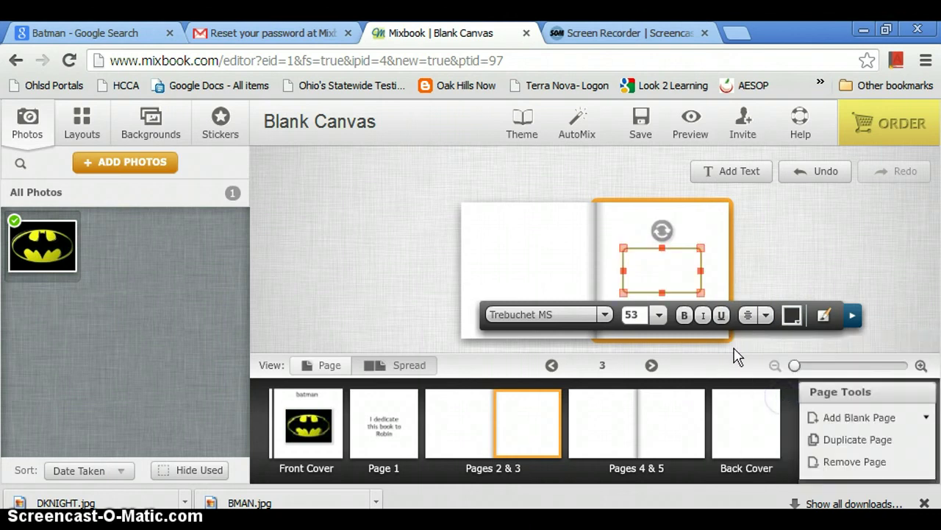
left_click(603, 314)
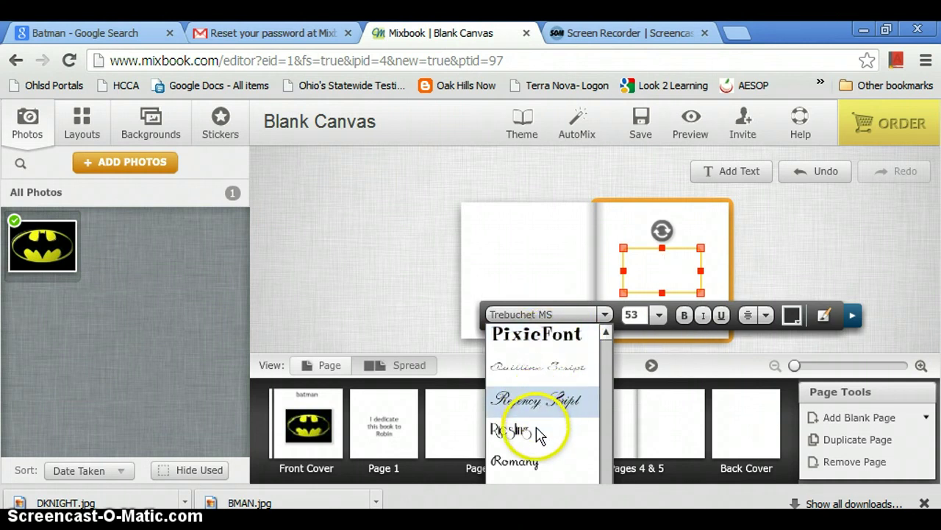
left_click(531, 401)
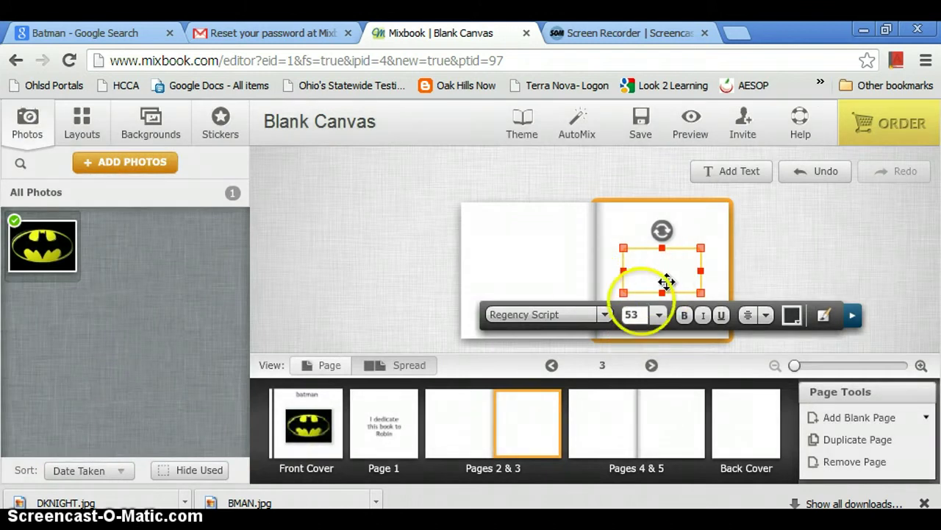
left_click(659, 315)
left_click_drag(654, 323, 652, 390)
left_click(652, 390)
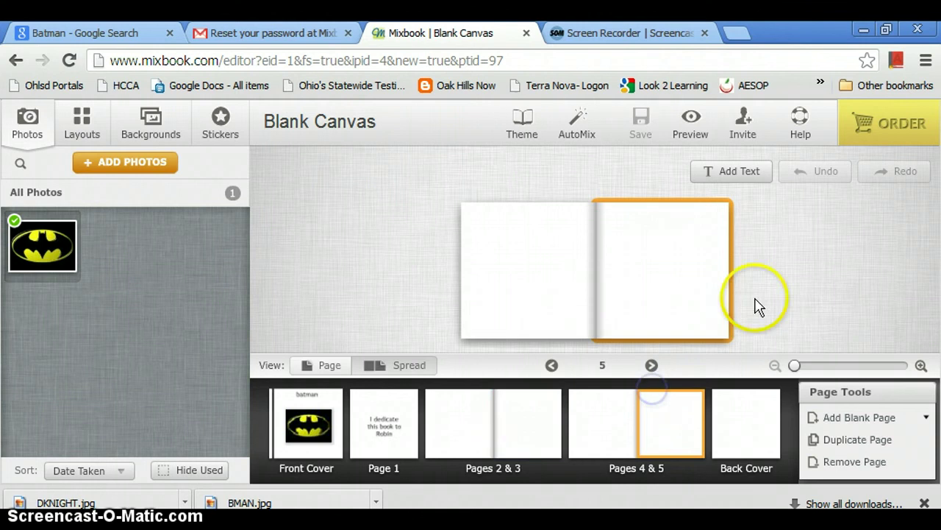
- Add a two-line red Regency Script message at size 38 in page 5's upper half
left_click(664, 268)
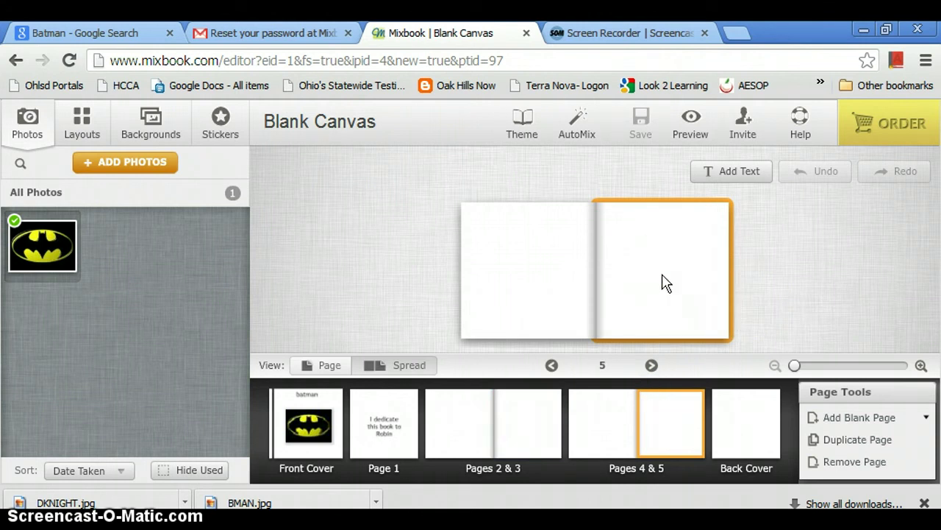
left_click(729, 177)
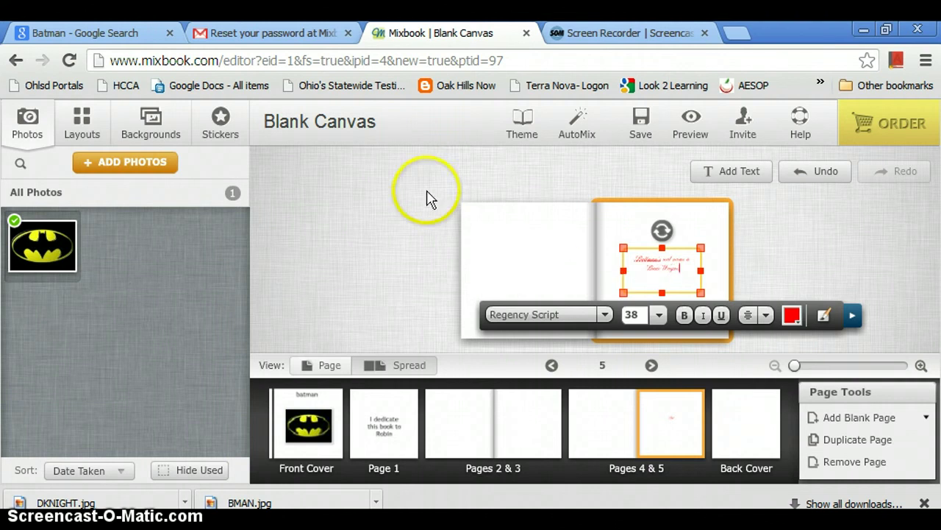
left_click(424, 254)
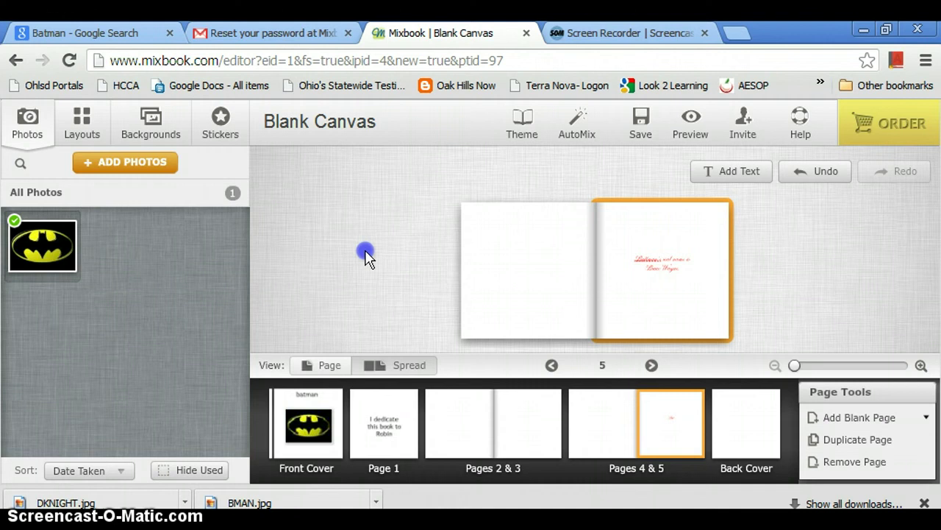
- Upload DKNIGHT.jpg into the photo library alongside the Batman logo
left_click(523, 267)
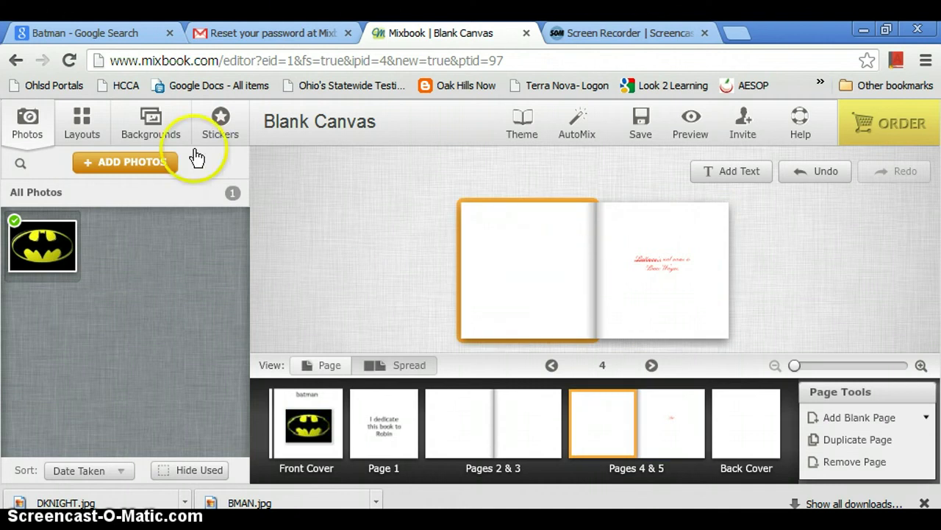
left_click(152, 166)
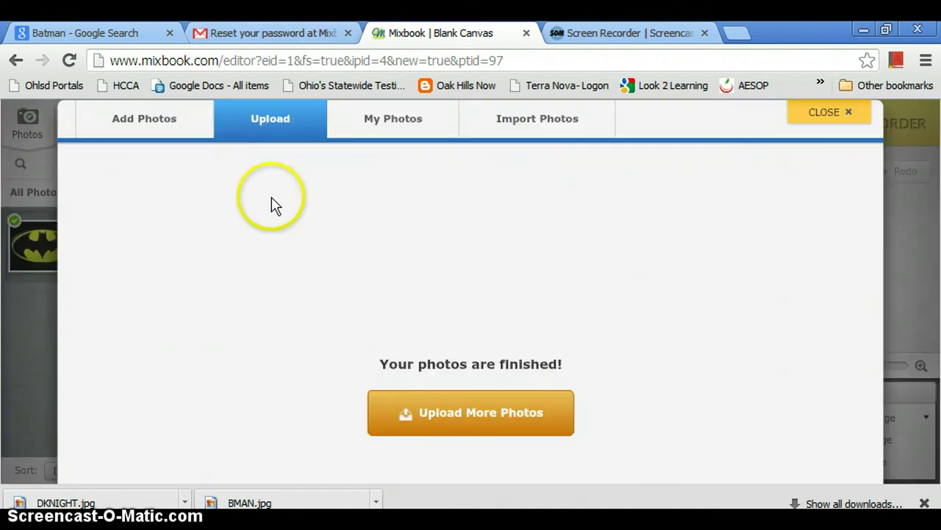
left_click(538, 413)
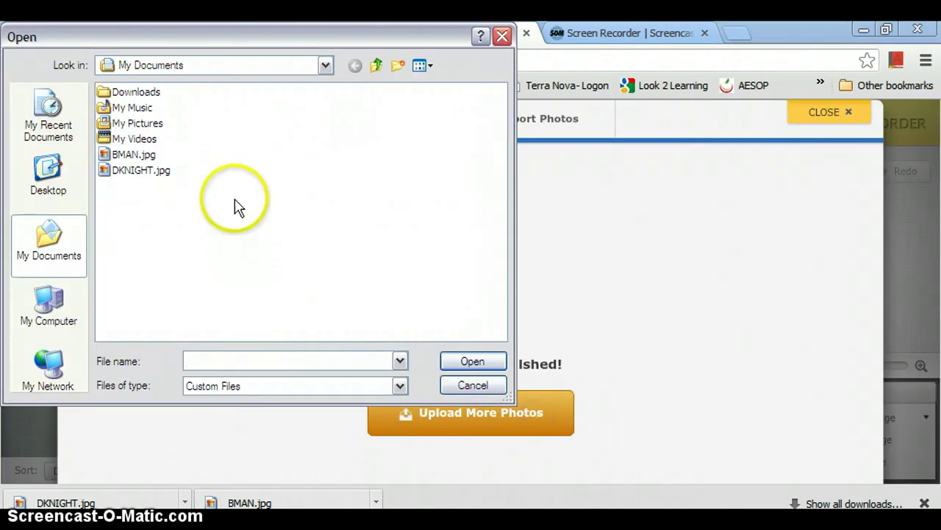
left_click(151, 171)
left_click(463, 366)
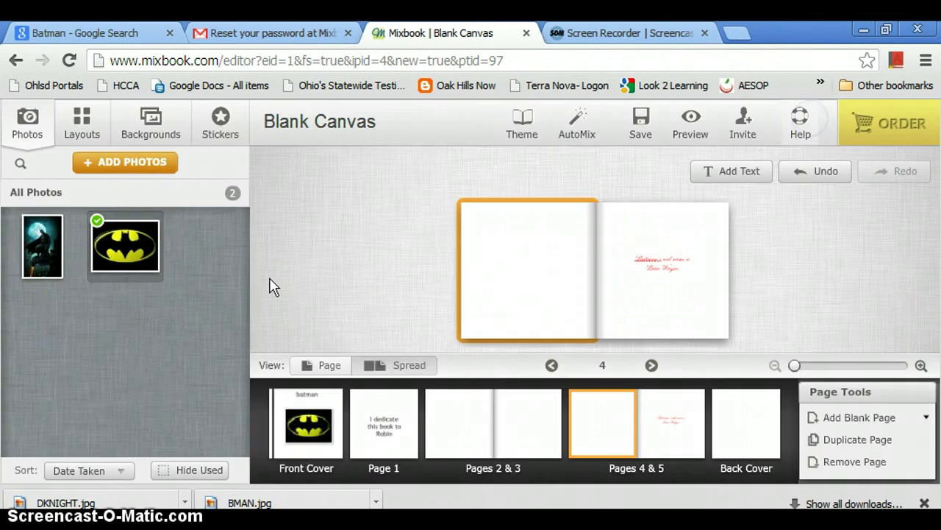
left_click(812, 117)
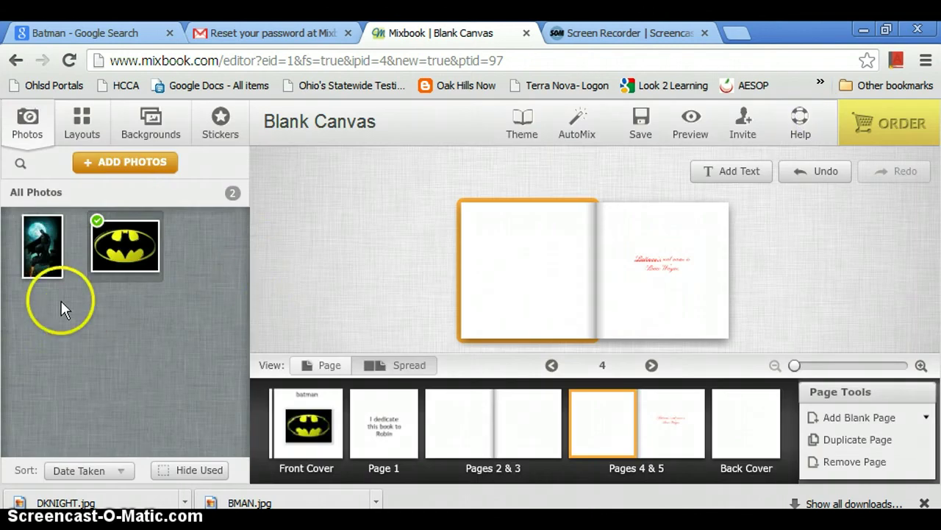
- Place the DKNIGHT Batman photo on page 4 and enlarge it to fill most of the page
left_click_drag(44, 254, 519, 251)
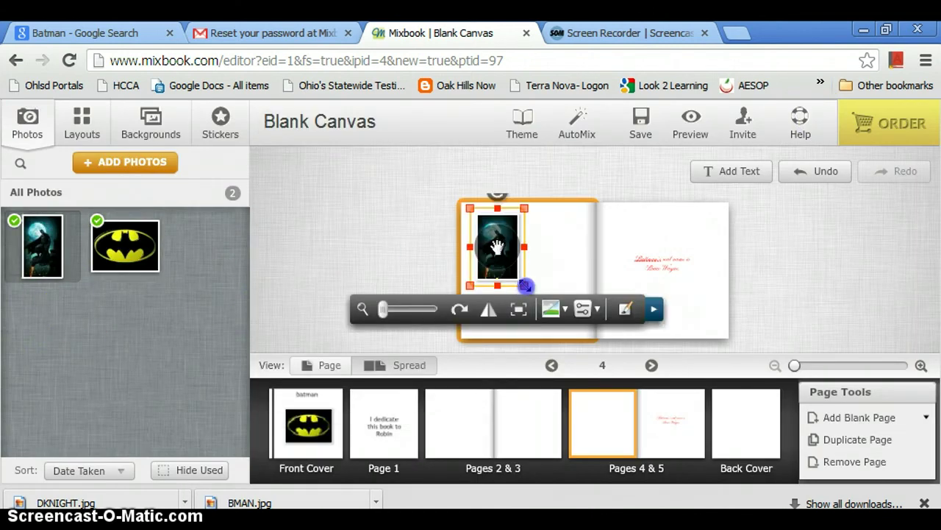
mouse_move(525, 286)
left_mouse_down()
mouse_move(574, 319)
mouse_move(530, 294)
mouse_move(537, 298)
left_mouse_up()
left_click(405, 309)
left_click(526, 254)
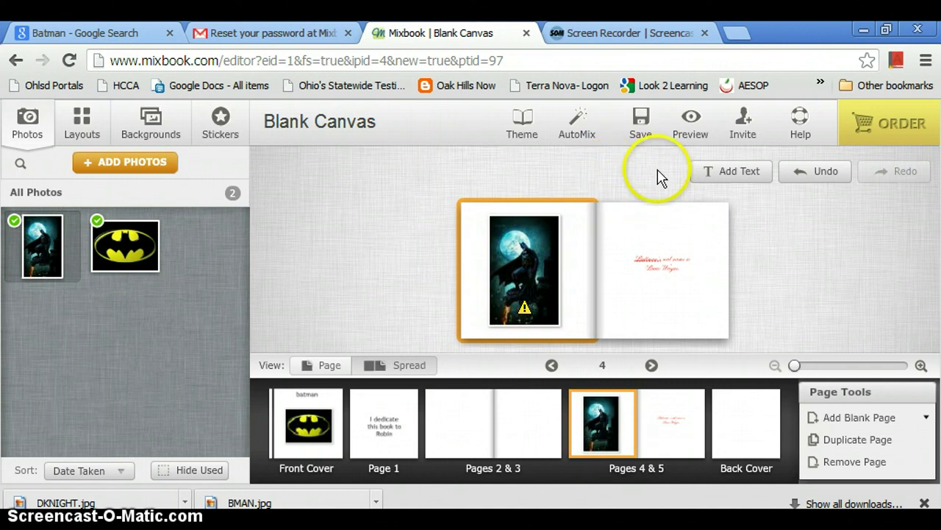
- Preview the book and page past the Batman cover and dedication to blank Pages 2 & 3
left_click(683, 141)
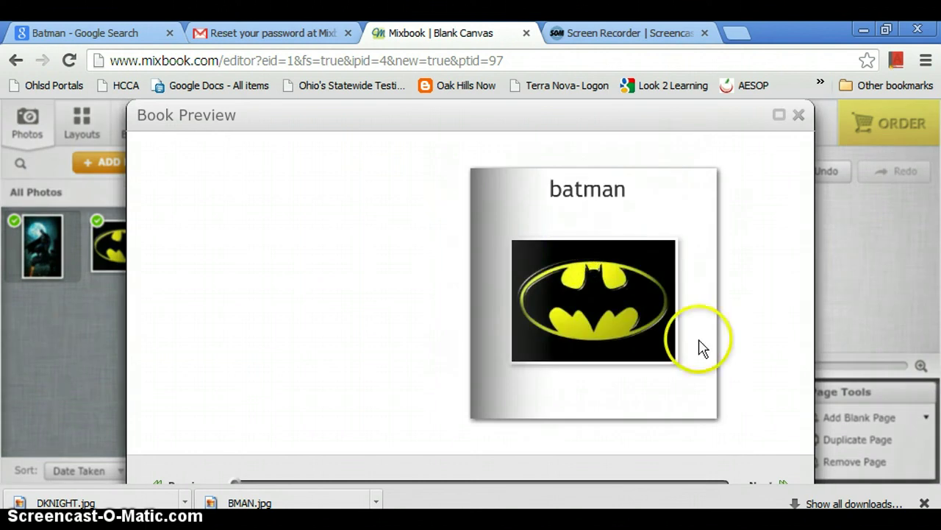
left_click(785, 485)
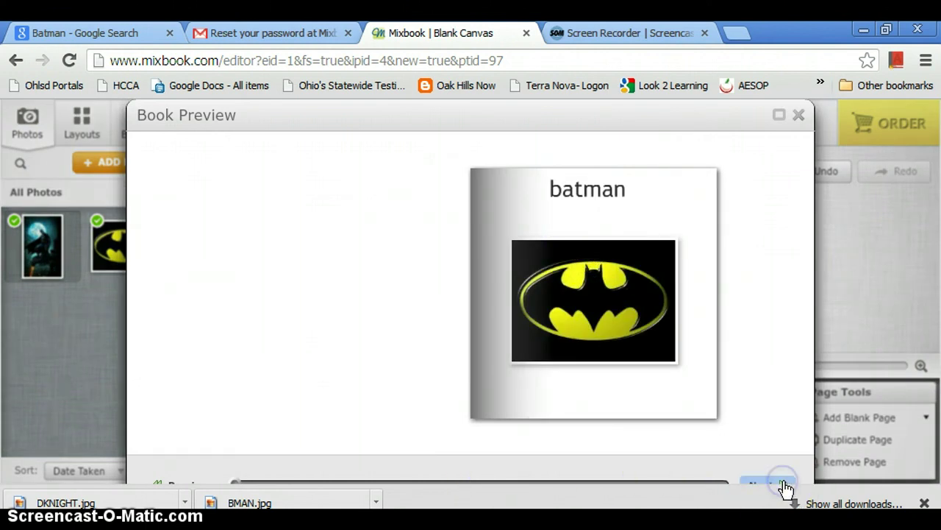
left_click(779, 487)
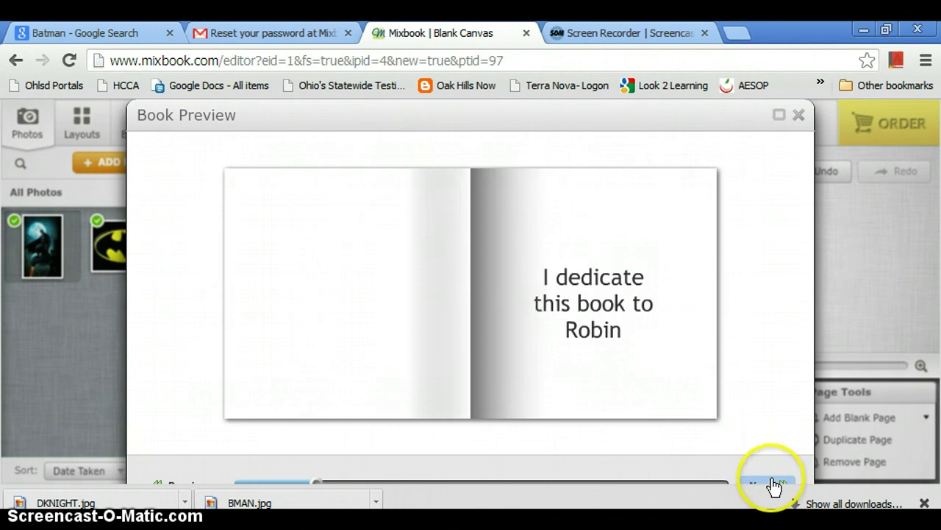
left_click(780, 486)
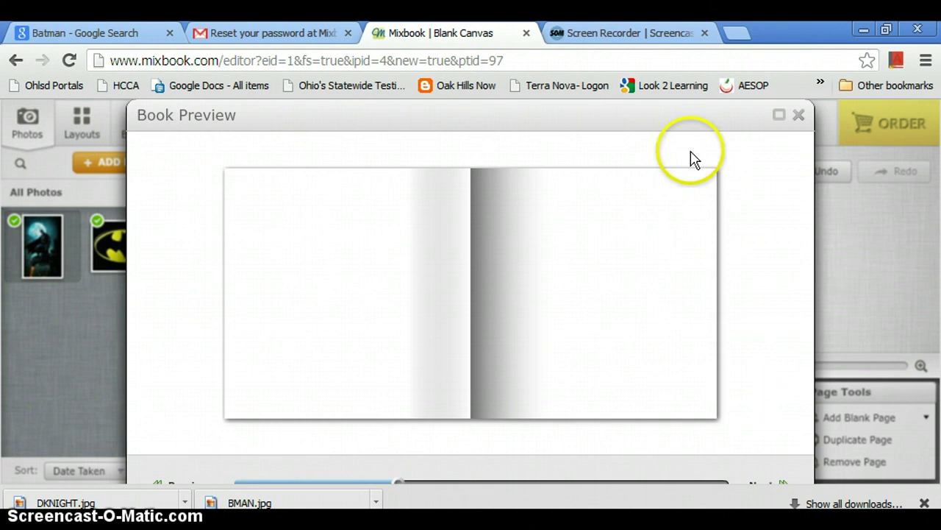
- Close the Book Preview, returning to the Pages 4 & 5 spread, and save the book
left_click(800, 114)
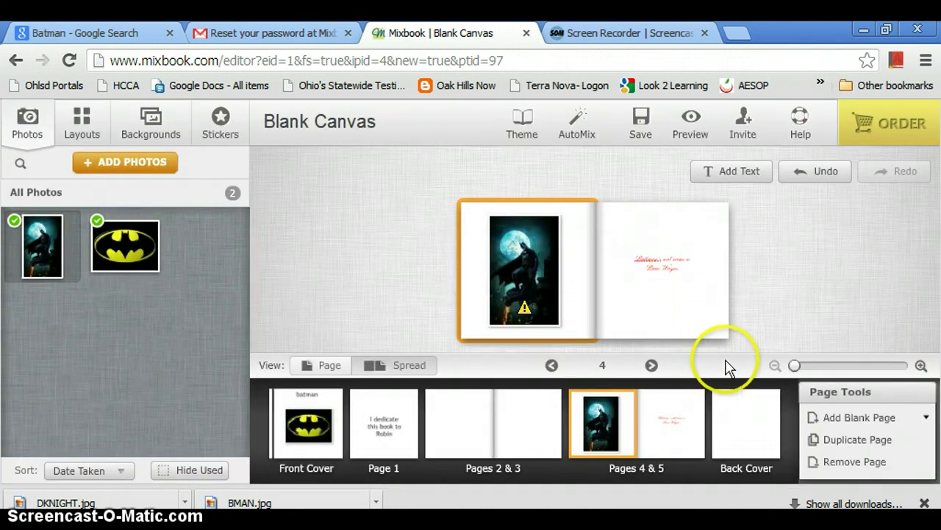
left_click(633, 126)
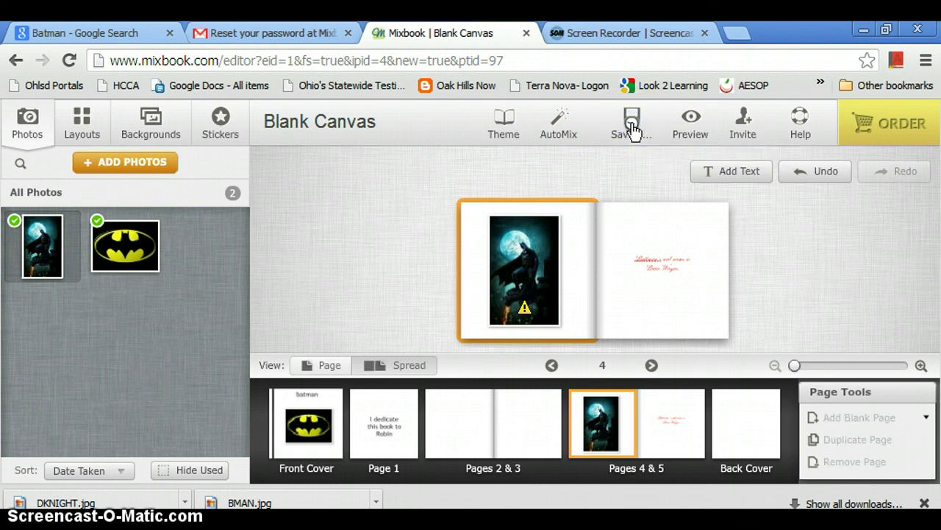